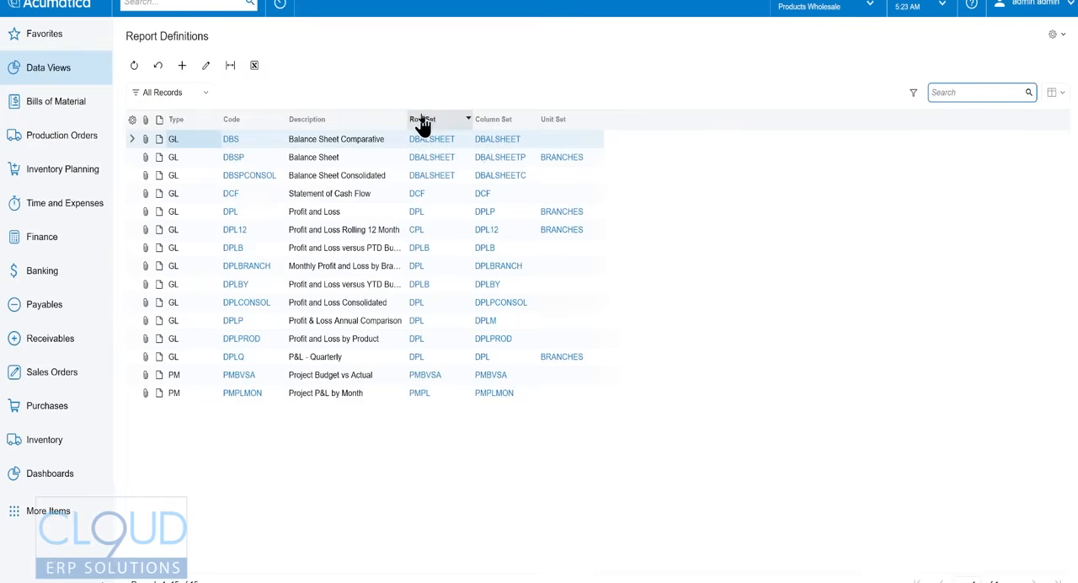
# - Open the DPL Profit and Loss report definition, review its settings, and open its DPL row set
pyautogui.click(230, 211)
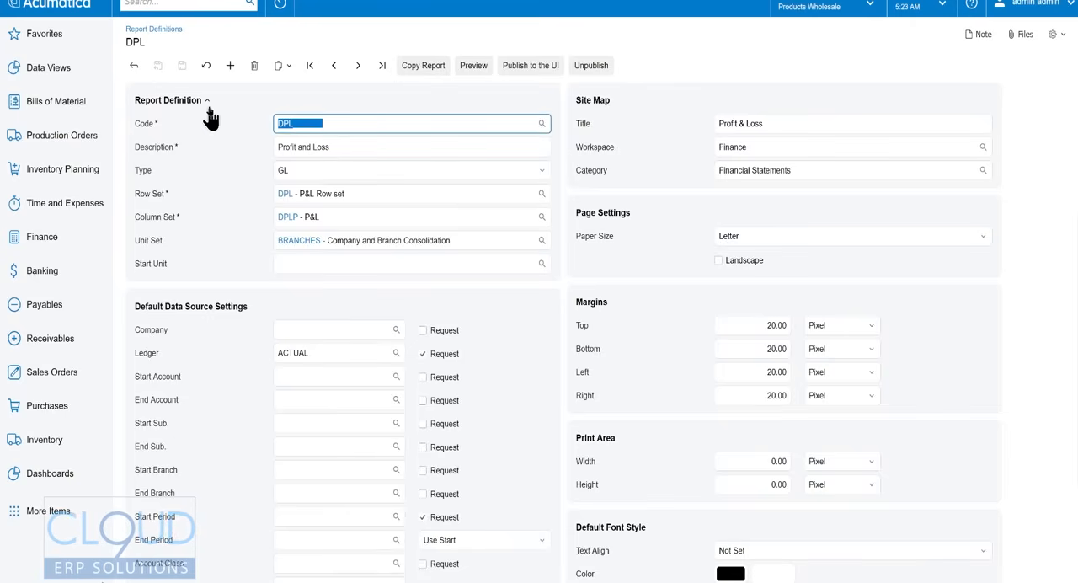
pyautogui.scroll(-2, 689, 347)
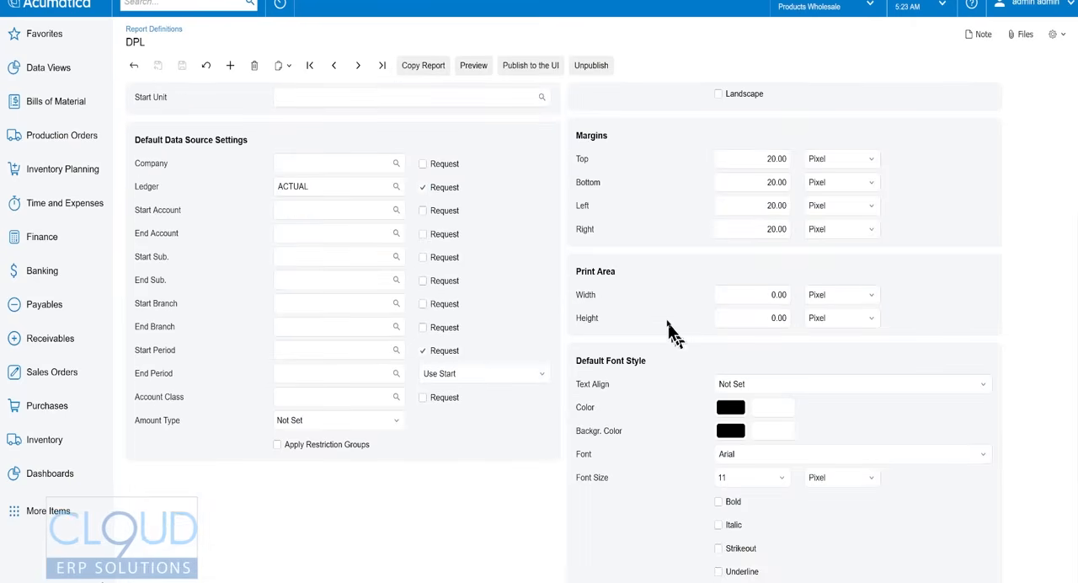
pyautogui.scroll(2, 669, 325)
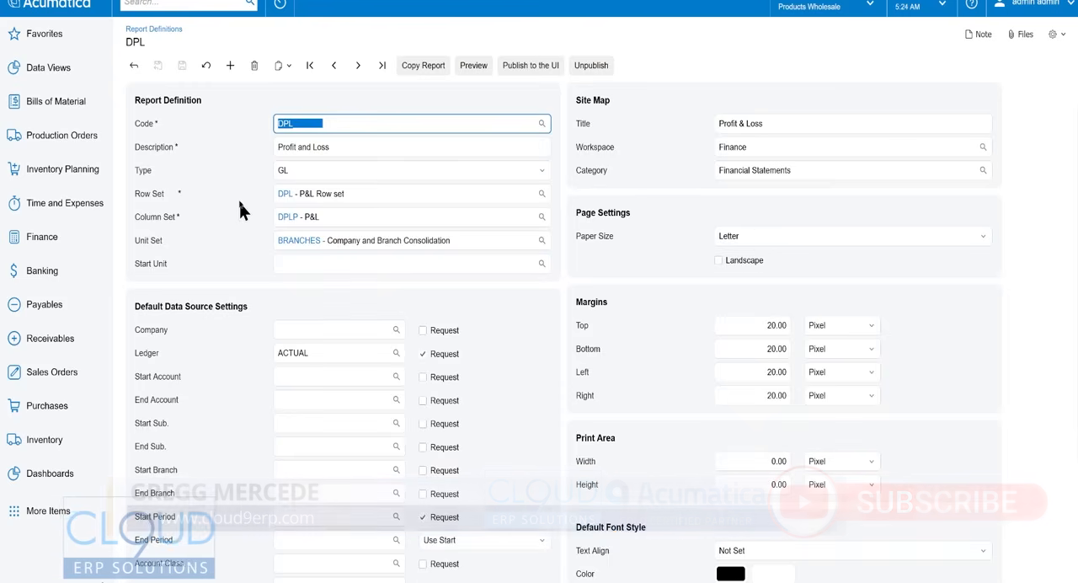
pyautogui.click(283, 195)
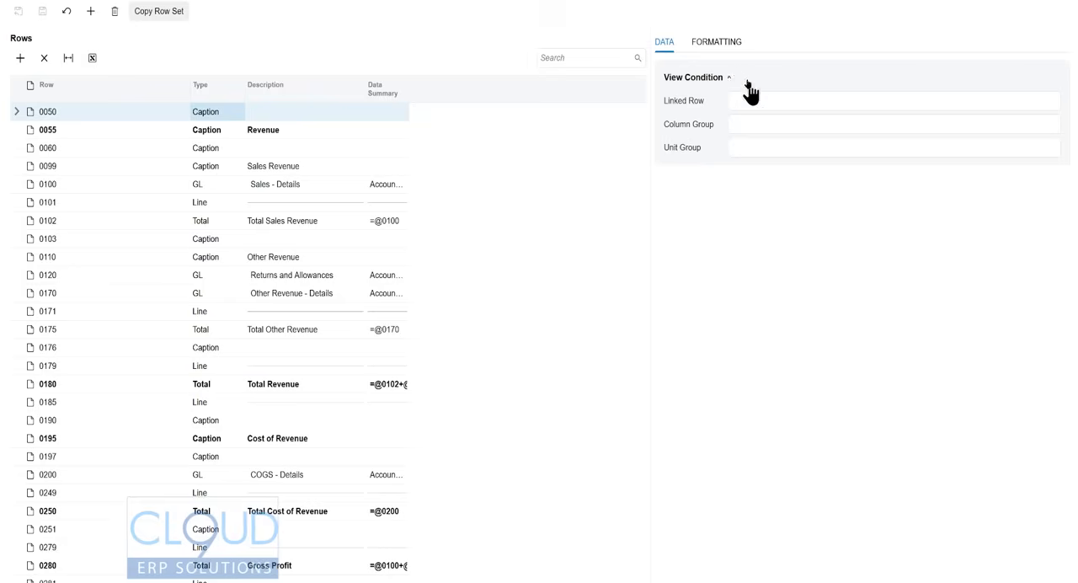
# - Format caption row 0050 with the Bell MT font at a size of 18 pixels
pyautogui.click(704, 44)
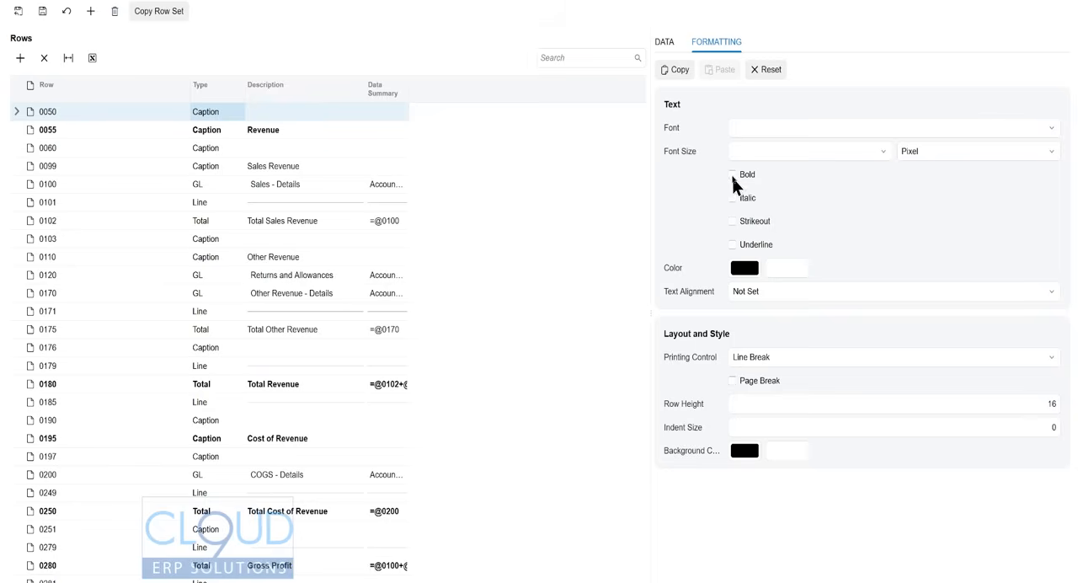
pyautogui.click(804, 128)
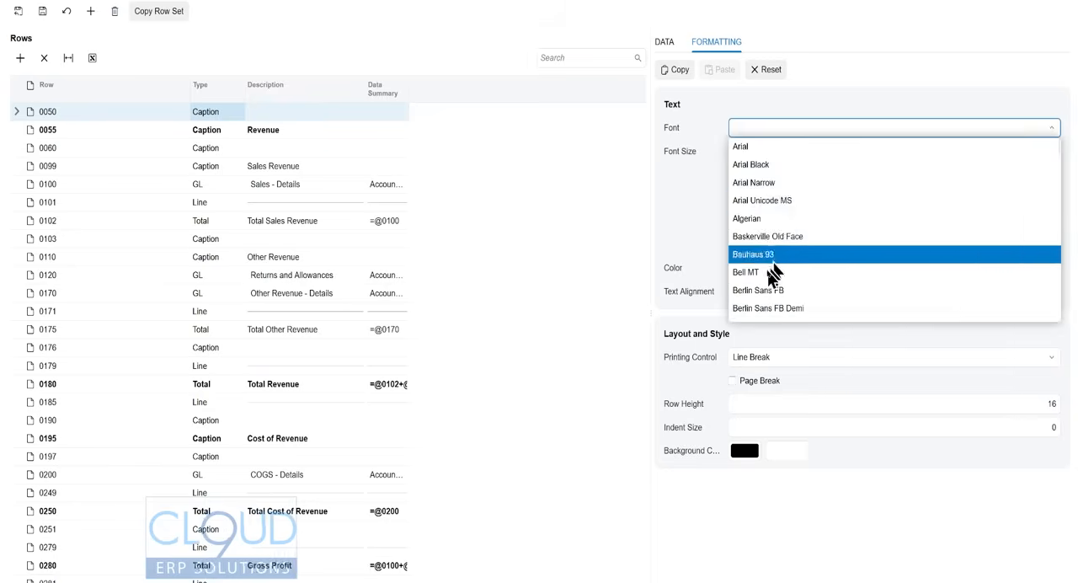
pyautogui.click(762, 278)
pyautogui.click(813, 153)
pyautogui.write('18')
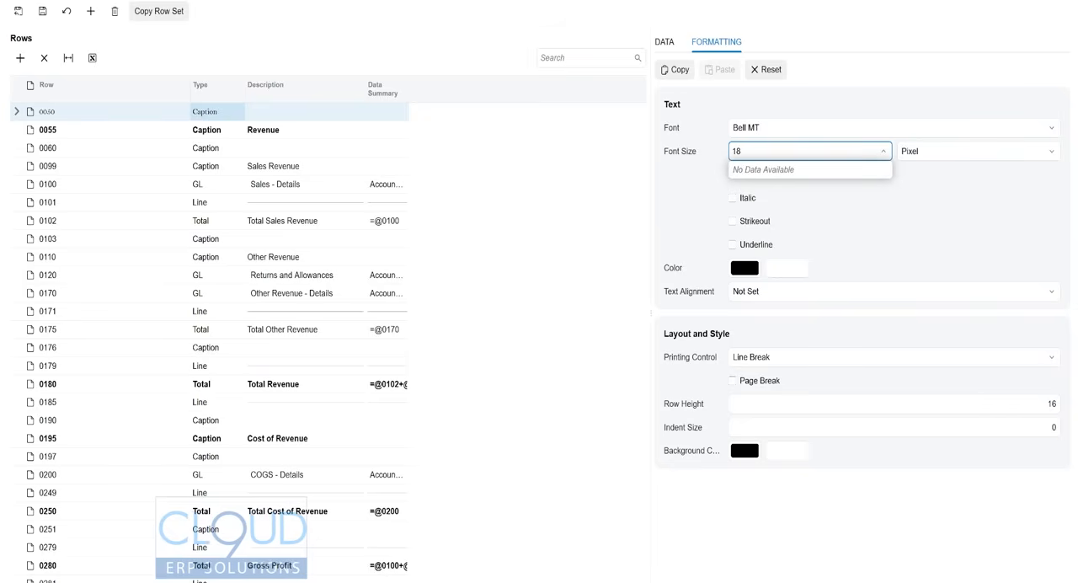
pyautogui.press('Tab')
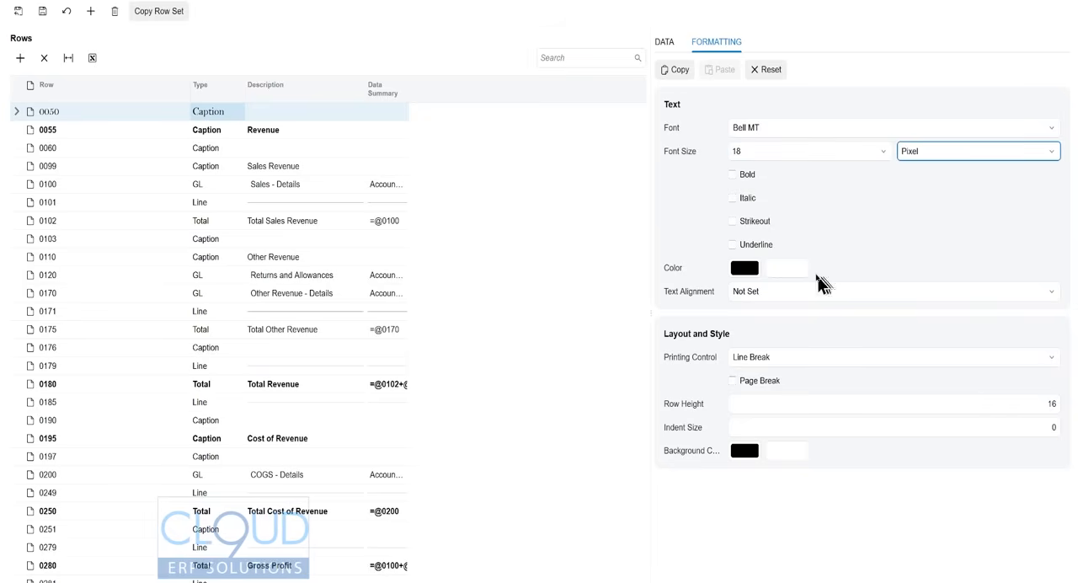
# - Change the text color of caption row 0050 to red #f34f41
pyautogui.click(742, 273)
pyautogui.moveTo(108, 2); pyautogui.dragTo(101, 0)
pyautogui.click(180, 8)
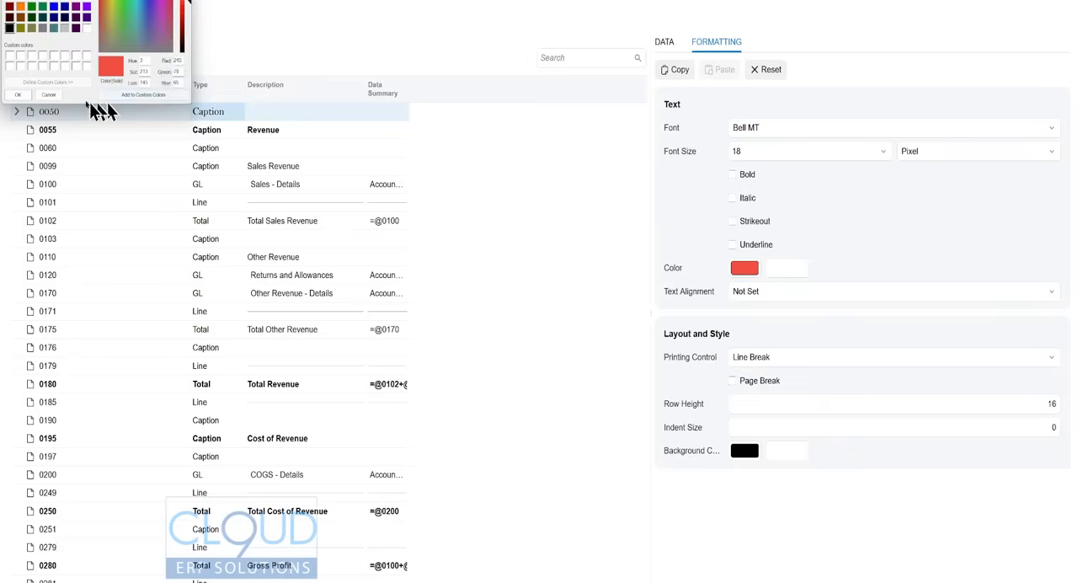
pyautogui.click(16, 95)
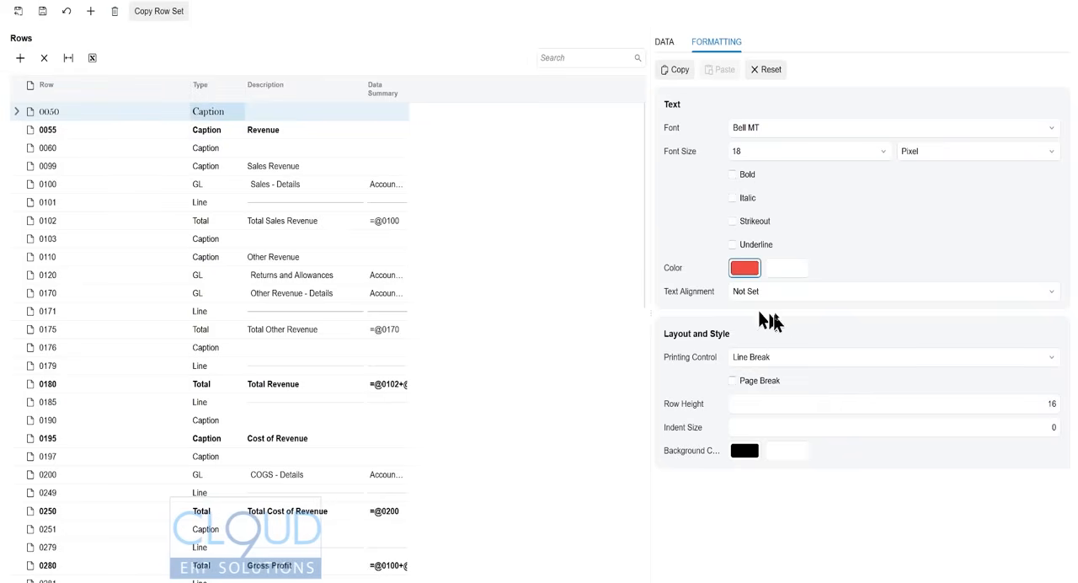
pyautogui.click(798, 333)
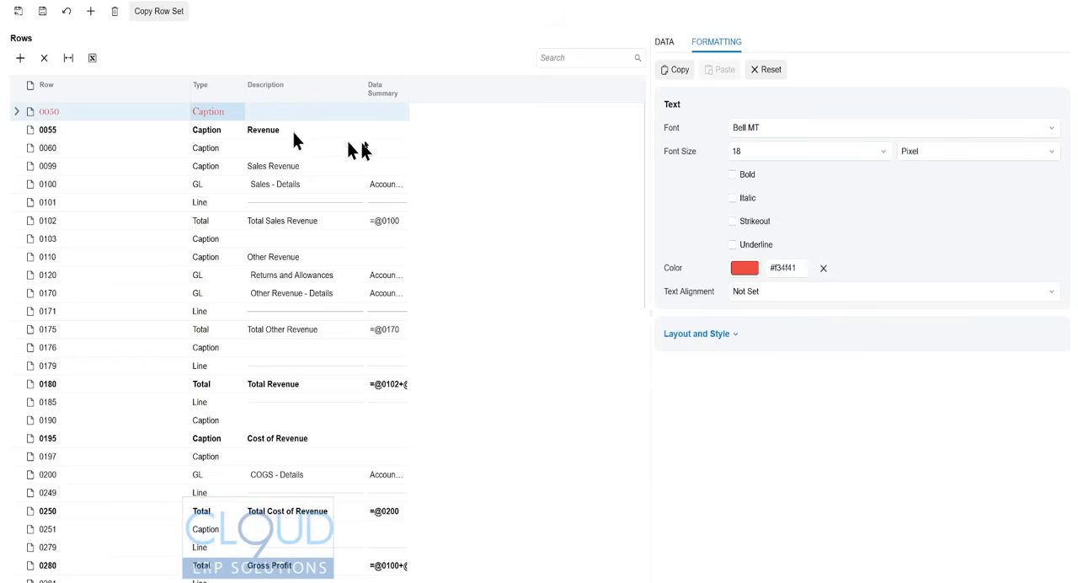
# - Widen the Data Summary column and enlarge the rows area, keeping the Layout and Style section expanded
pyautogui.moveTo(410, 99); pyautogui.dragTo(476, 93)
pyautogui.click(717, 335)
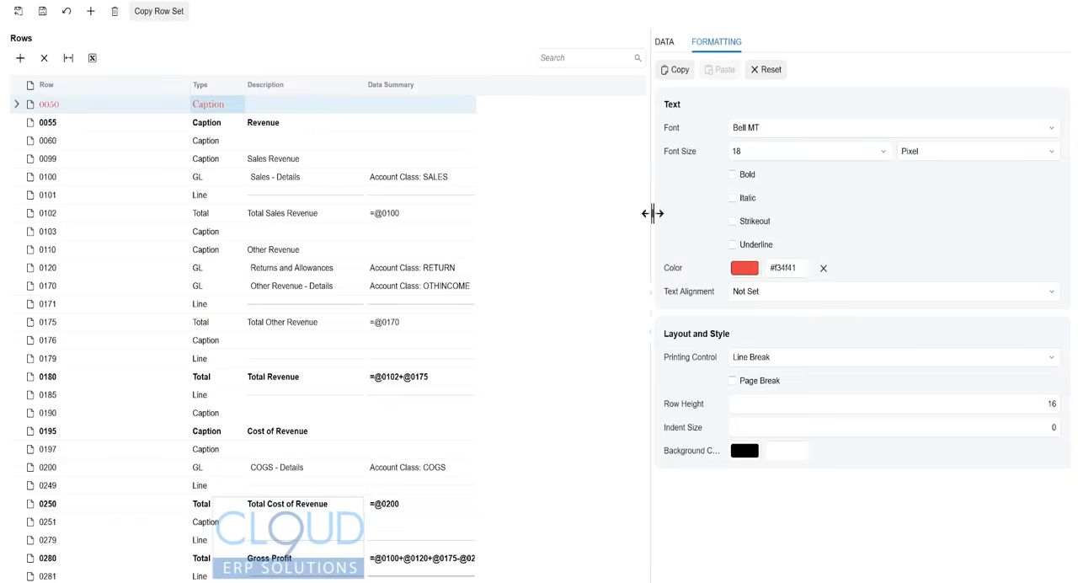
pyautogui.moveTo(652, 213); pyautogui.dragTo(729, 205)
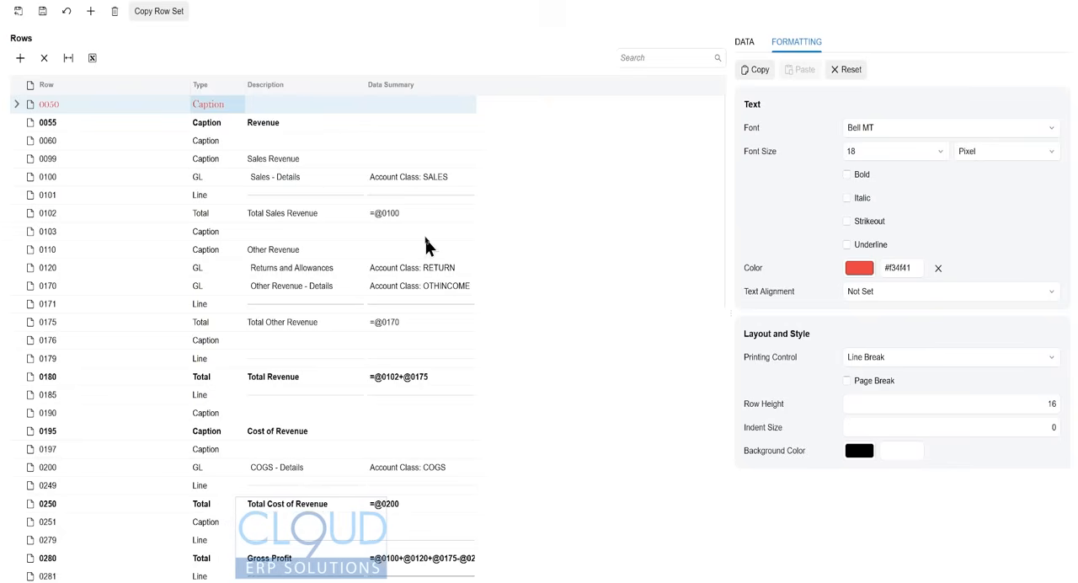
# - Move the Returns and Allowances row below the Other Revenue - Details row
pyautogui.click(142, 270)
pyautogui.moveTo(136, 268); pyautogui.dragTo(137, 306)
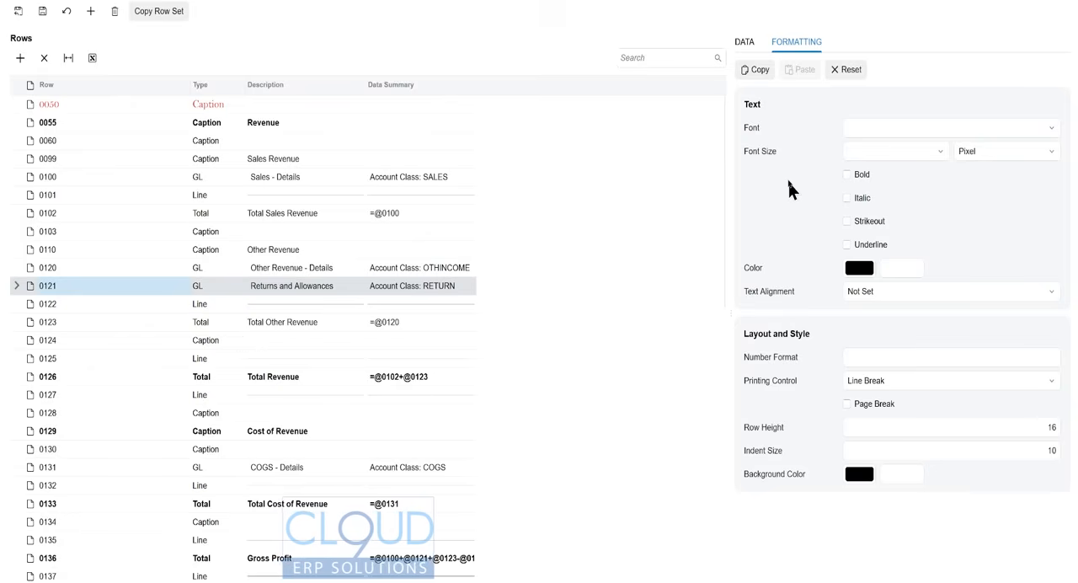
# - Examine the Returns and Allowances row's data source, including its account class and amount type choices, and the Total Other Revenue row's formula
pyautogui.click(744, 41)
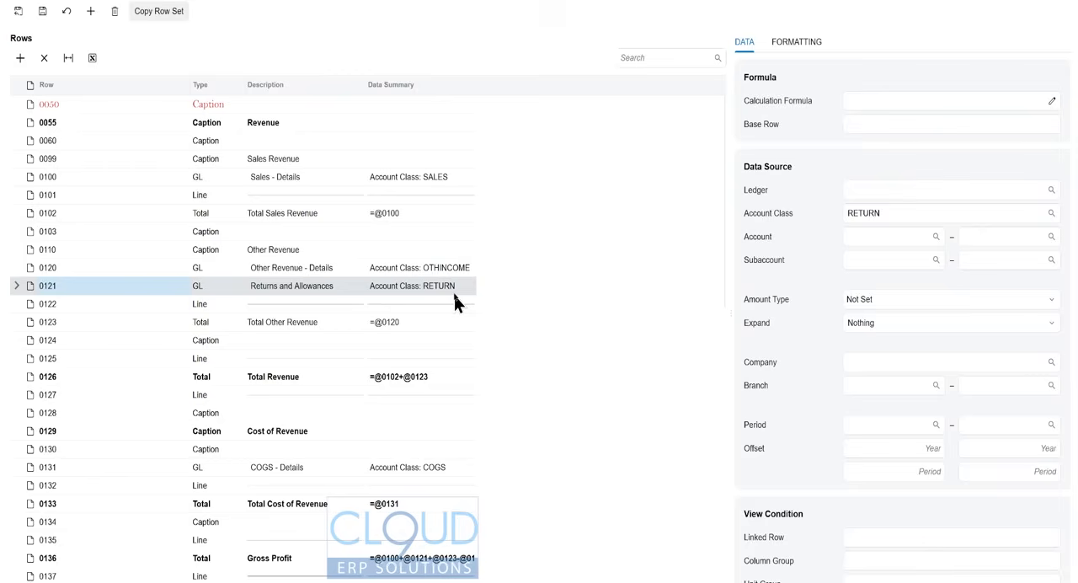
pyautogui.click(1050, 214)
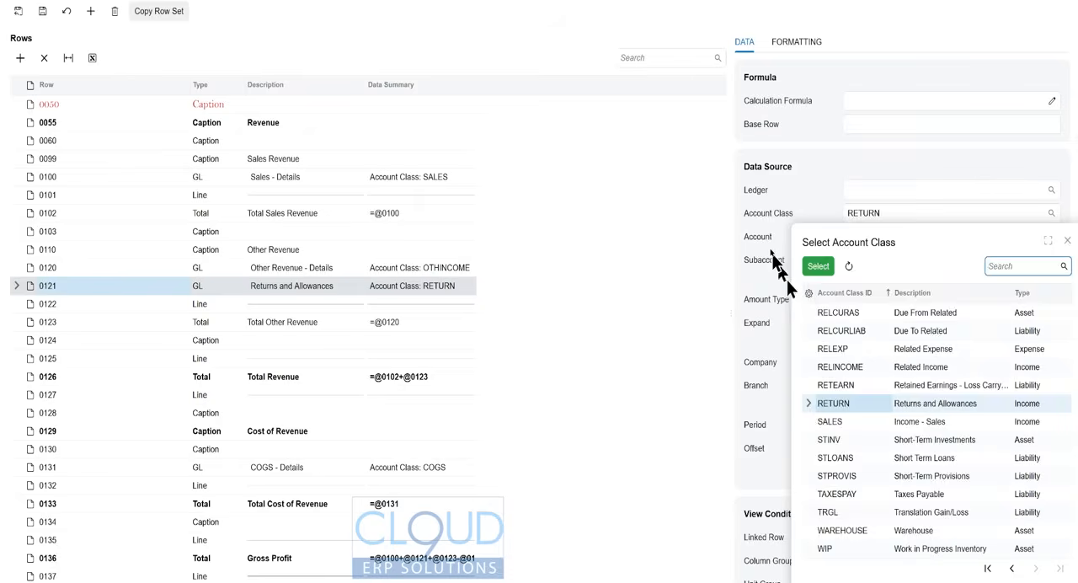
pyautogui.click(767, 240)
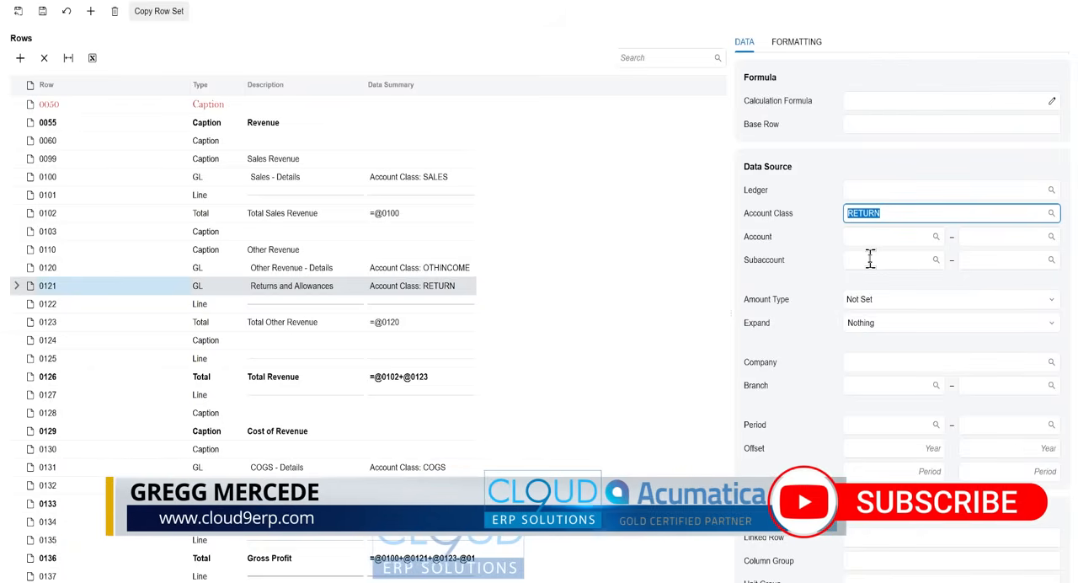
pyautogui.click(885, 301)
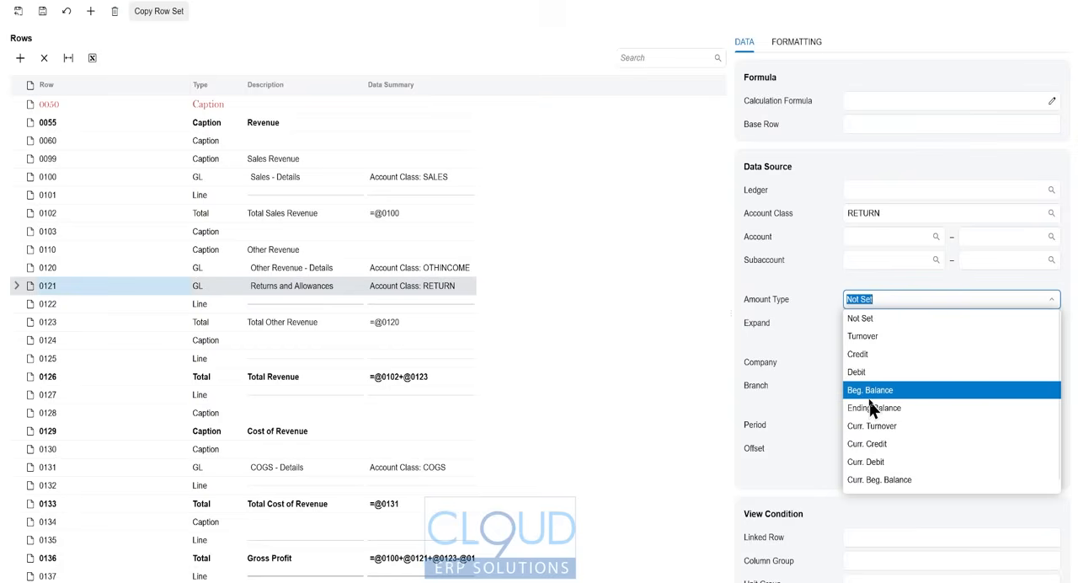
pyautogui.click(774, 220)
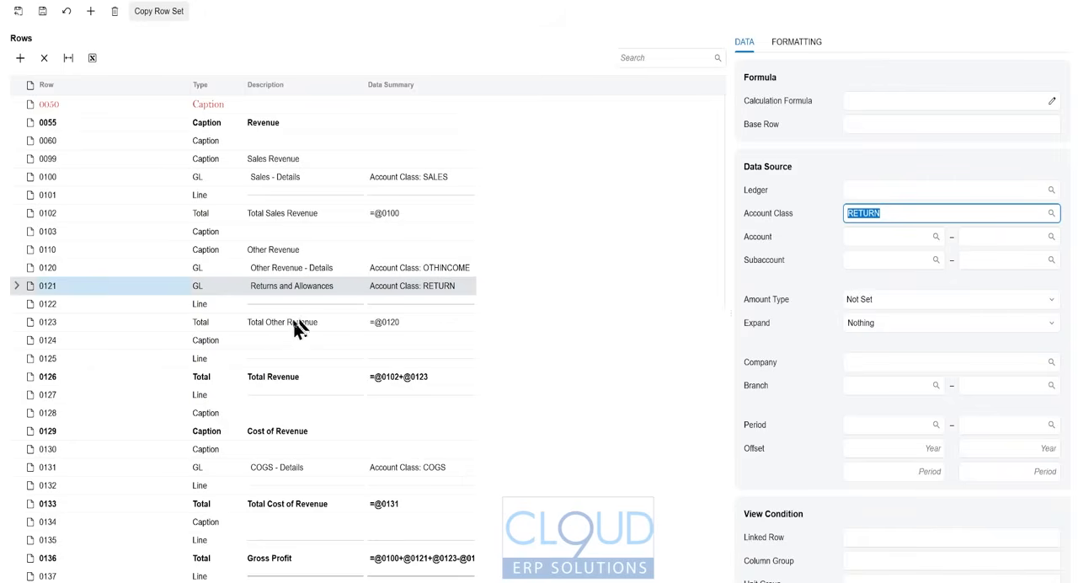
pyautogui.click(282, 331)
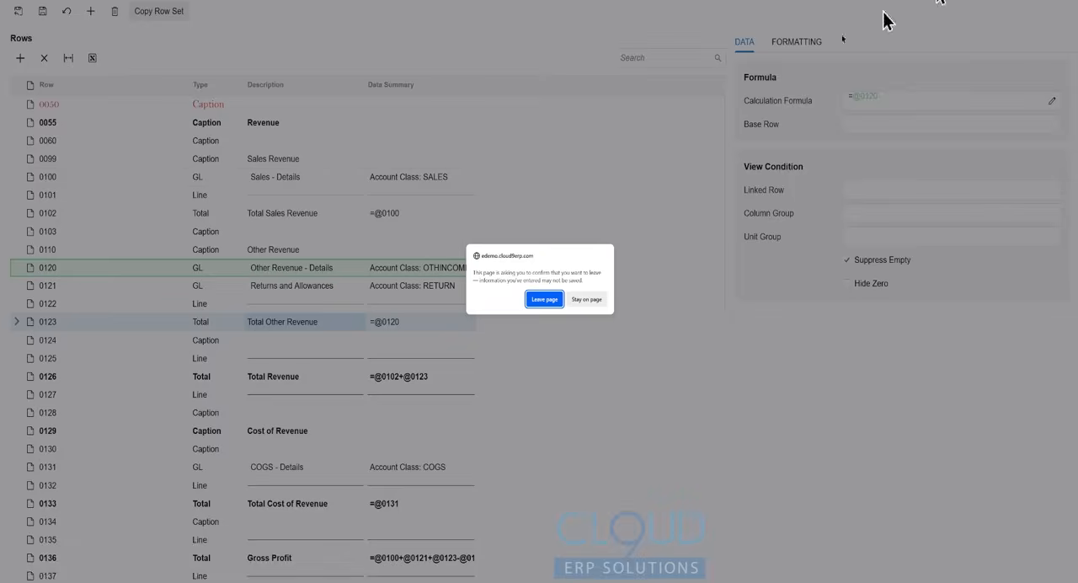
# - Leave the row set without saving its changes and open the report's DPLP column set
pyautogui.click(546, 300)
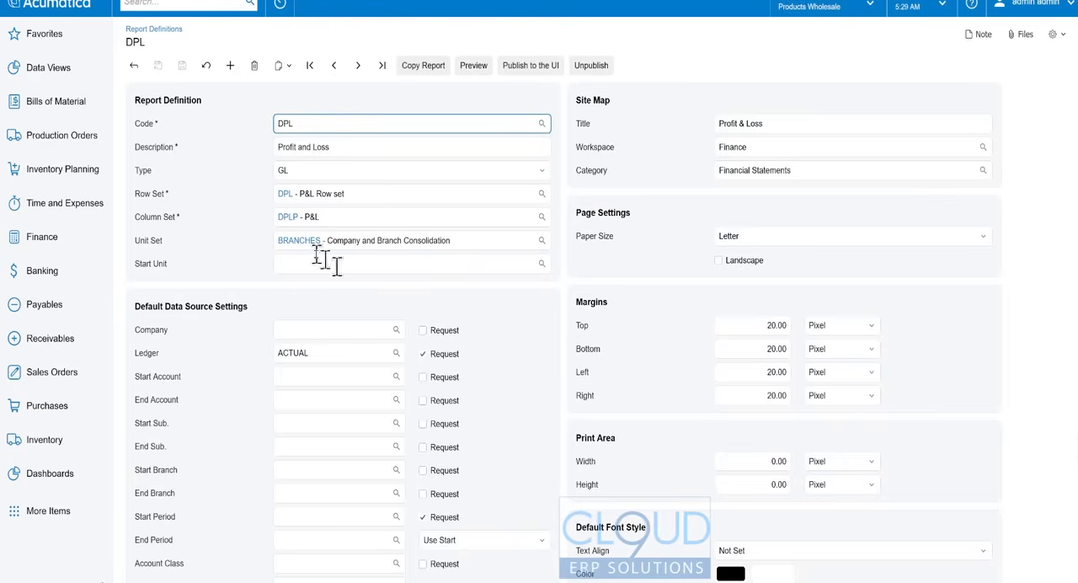
pyautogui.click(287, 221)
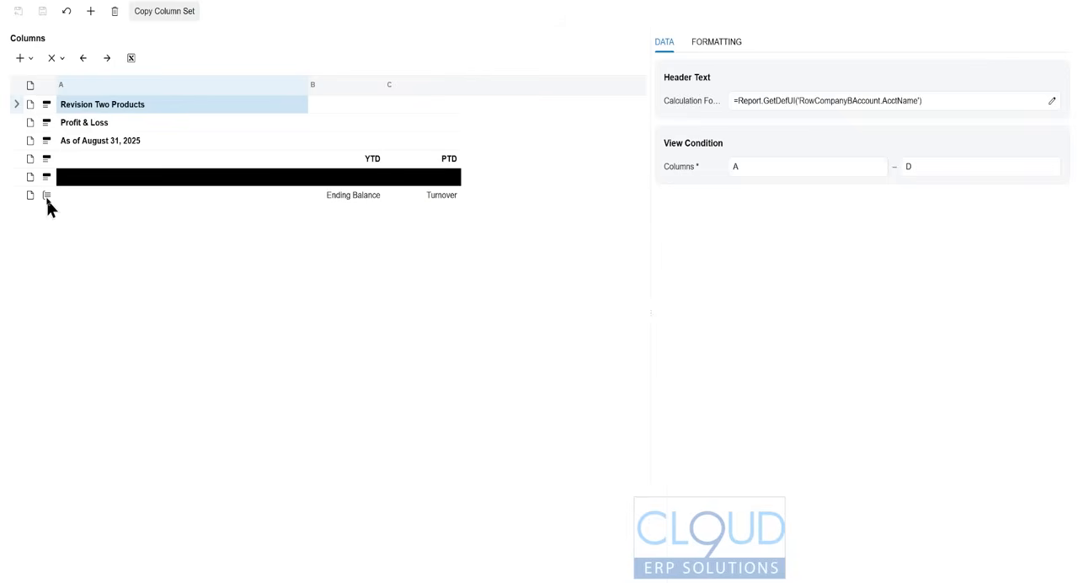
# - Move the YTD Ending Balance column one position to the right and back again
pyautogui.click(352, 196)
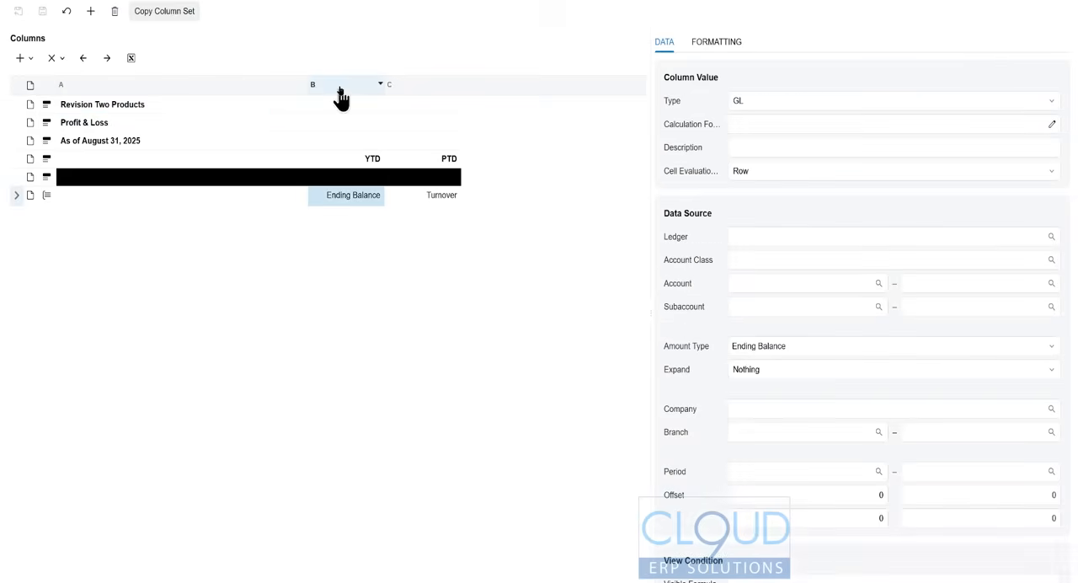
pyautogui.click(108, 59)
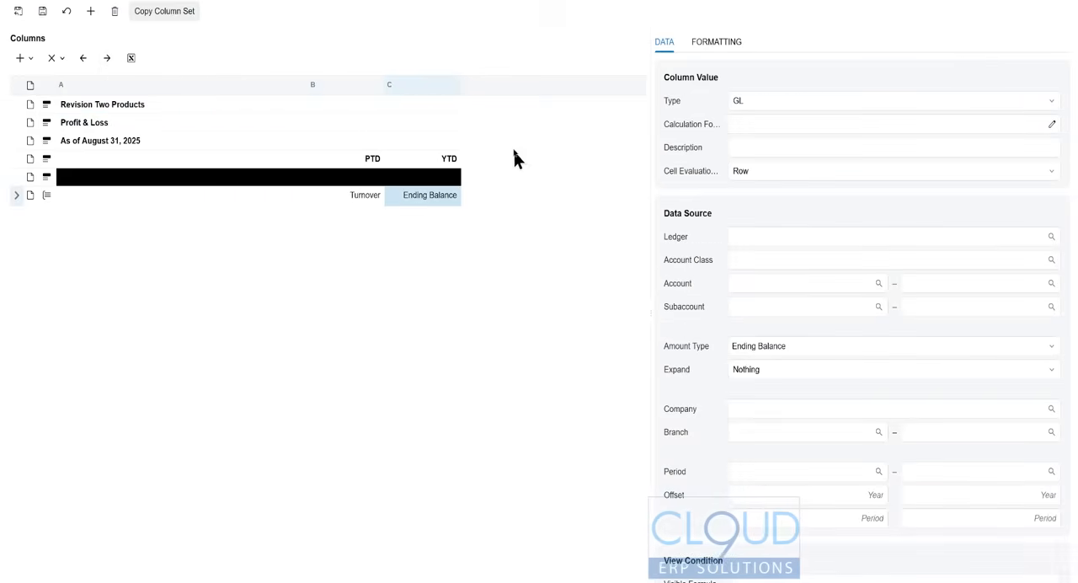
pyautogui.click(83, 61)
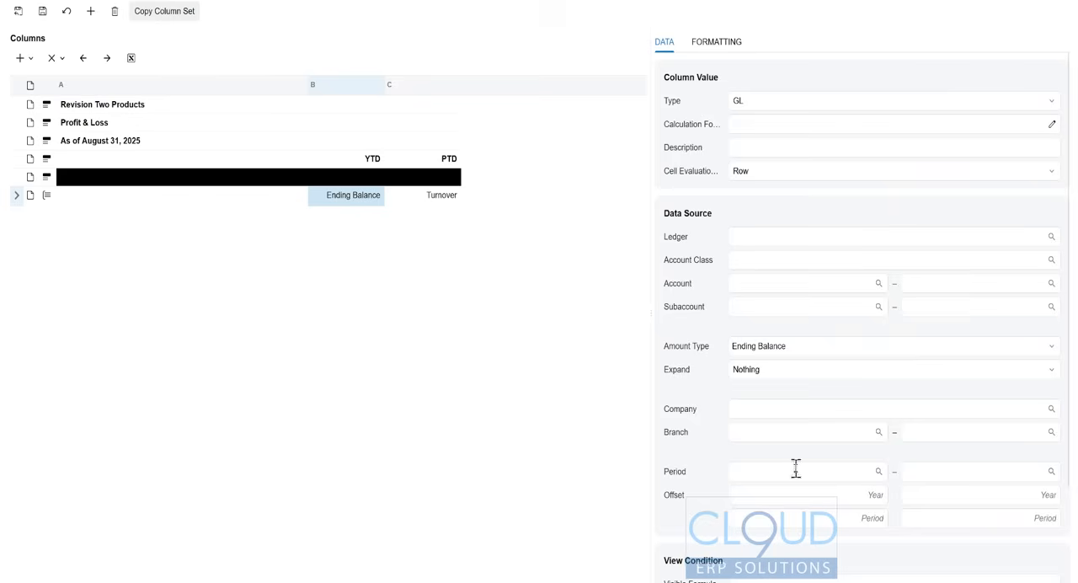
# - Underline the YTD header text in column B
pyautogui.click(180, 175)
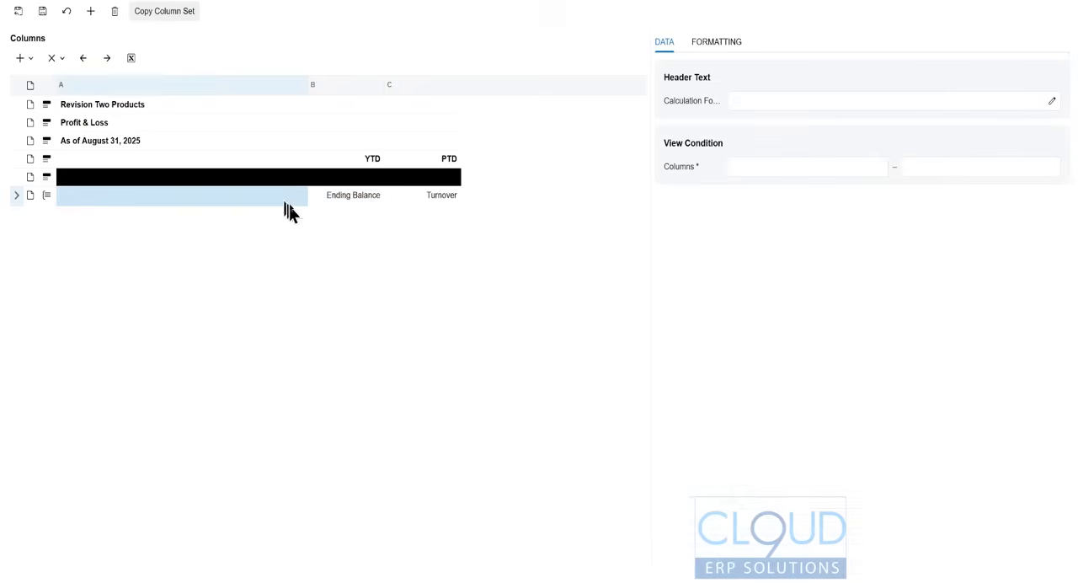
pyautogui.click(350, 197)
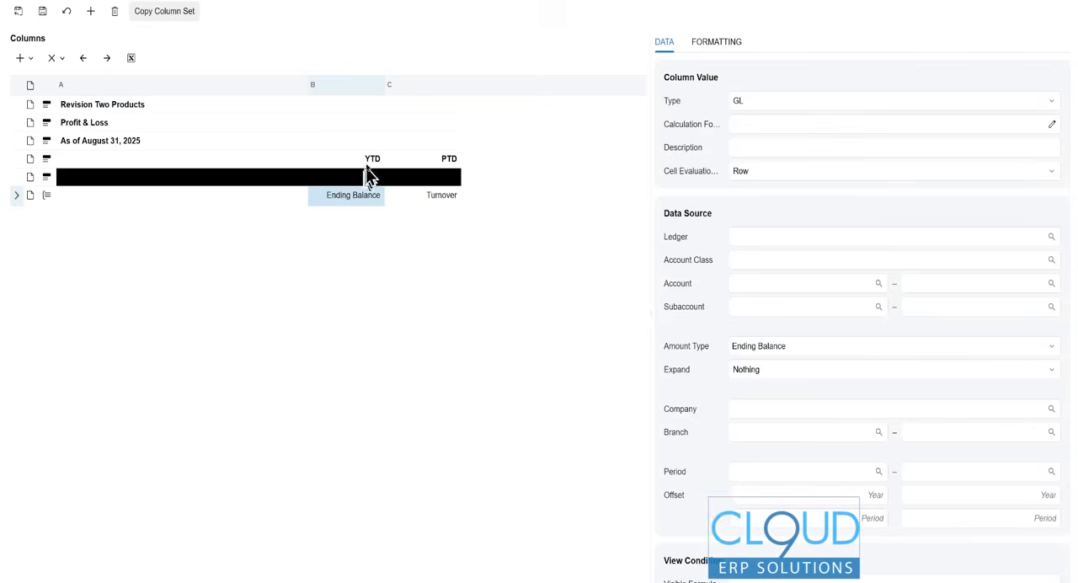
pyautogui.click(369, 165)
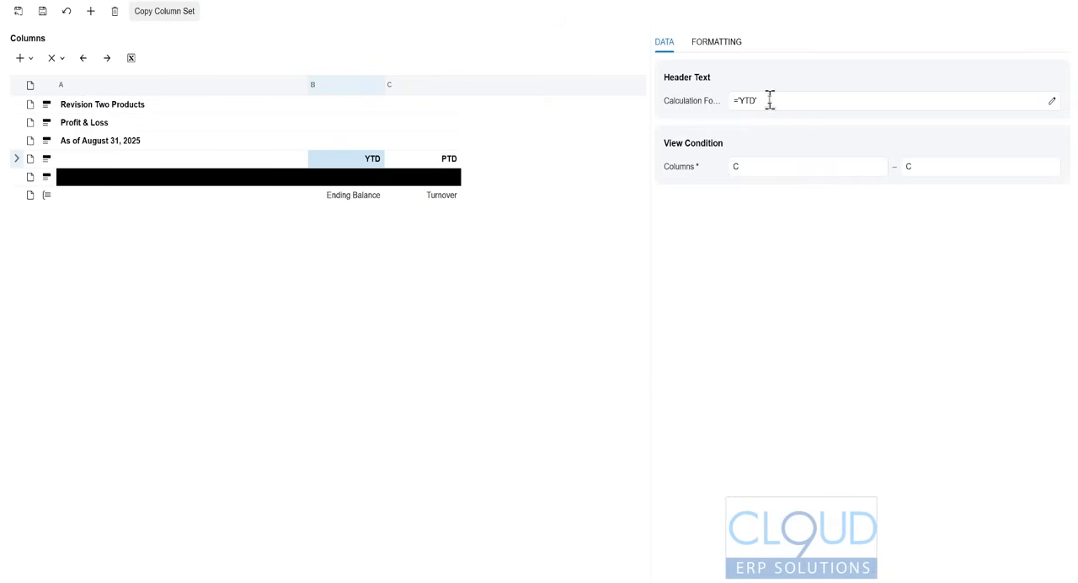
pyautogui.click(732, 46)
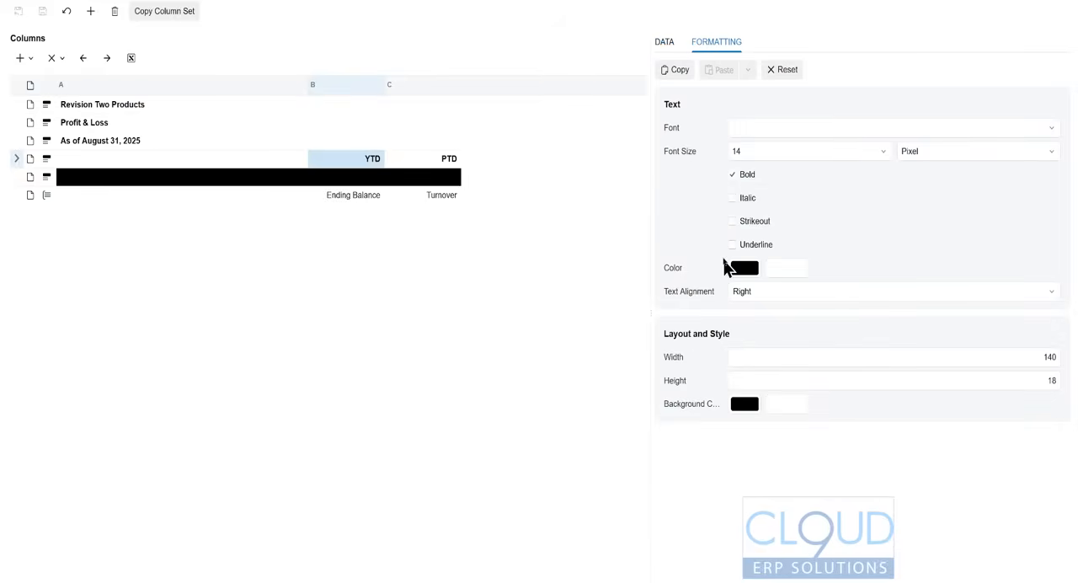
pyautogui.click(731, 245)
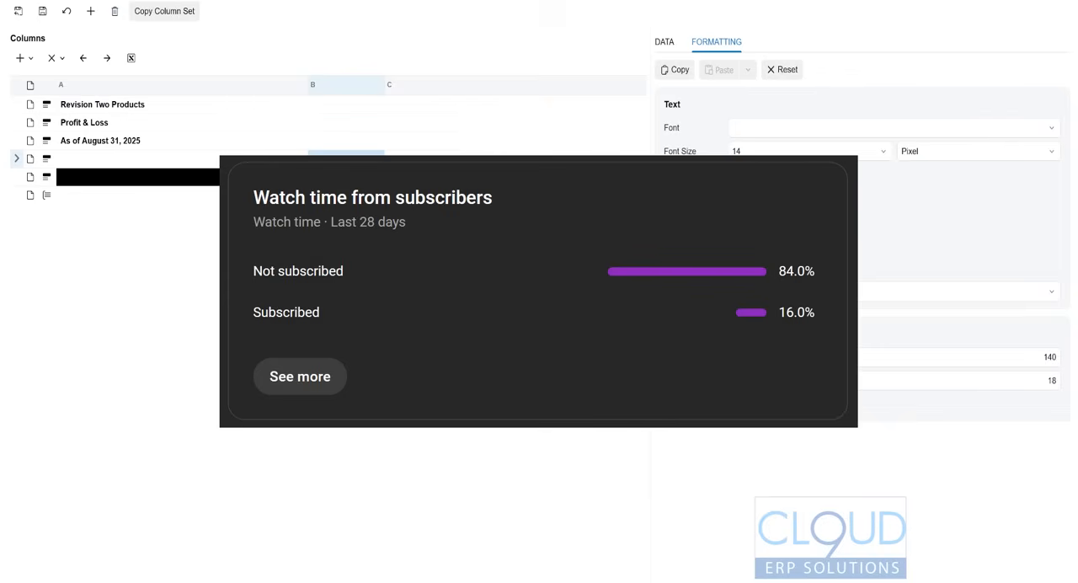
# - Underline the PTD header in column C and set its width to 180
pyautogui.click(422, 159)
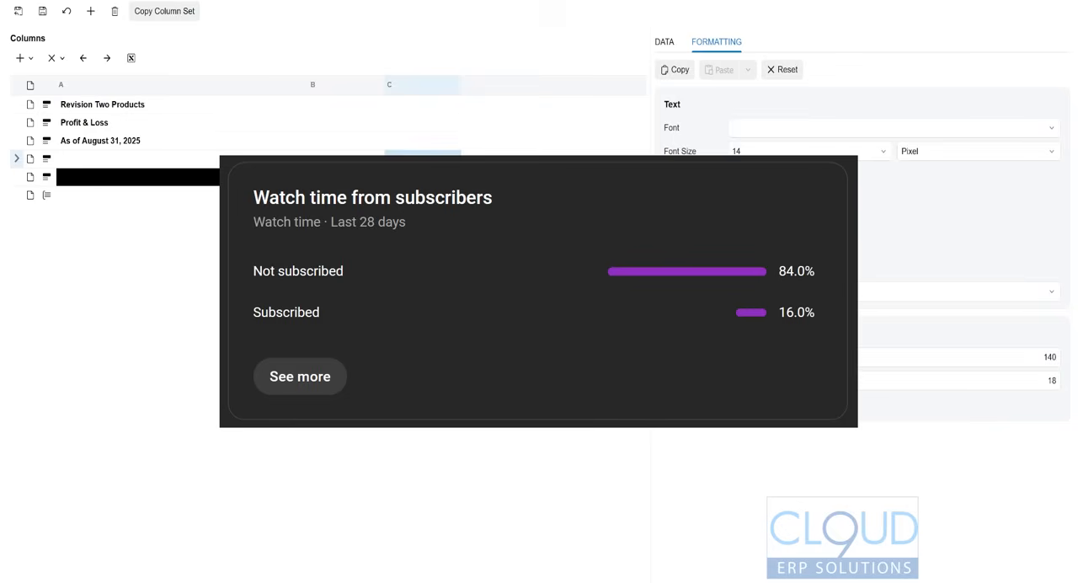
pyautogui.click(946, 356)
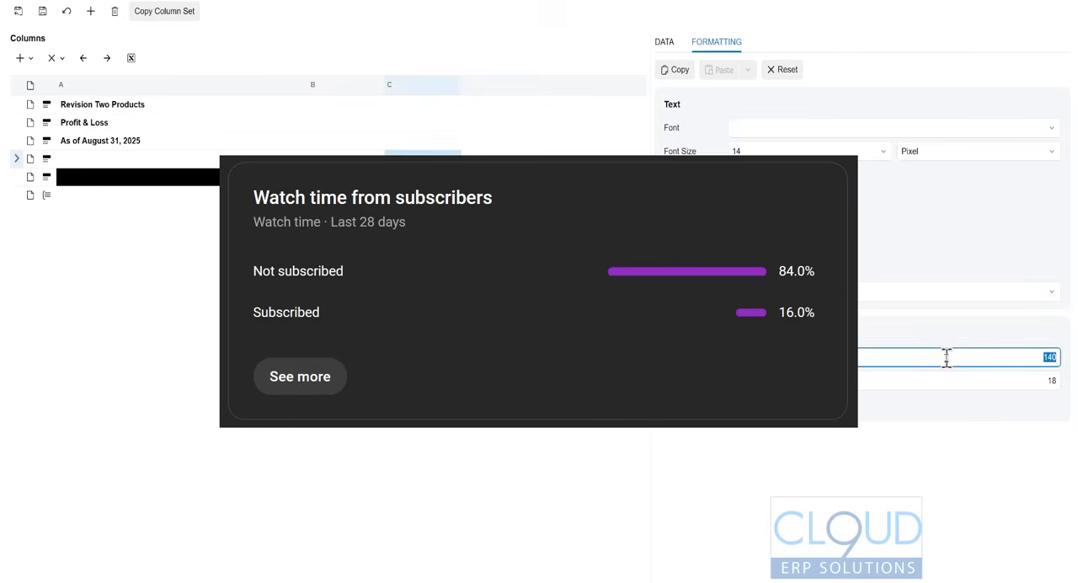
pyautogui.write('180')
pyautogui.press('Tab')
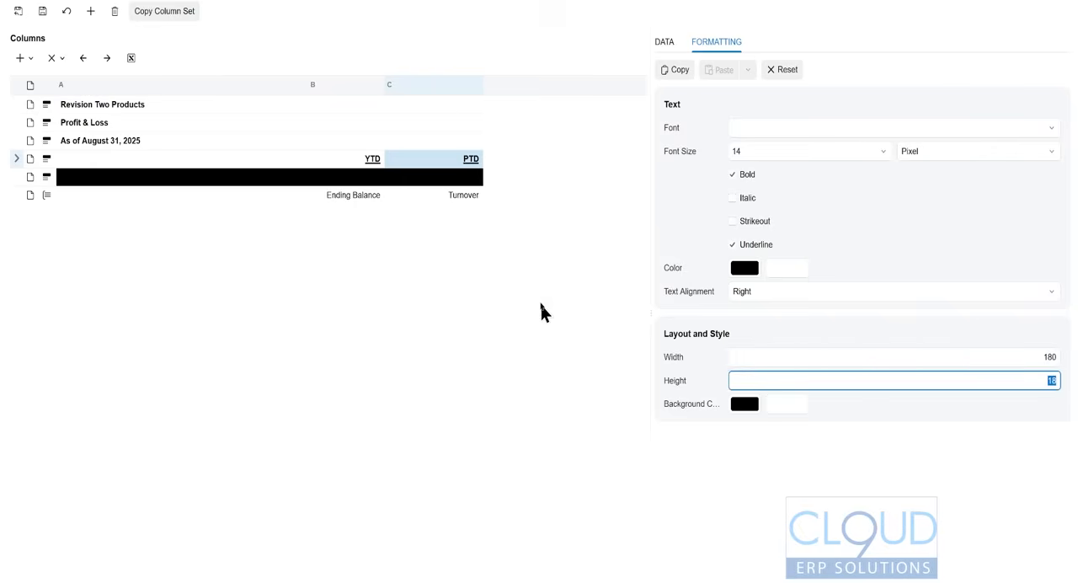
# - Examine the formatting of the black divider line in column A and of the YTD header
pyautogui.click(266, 177)
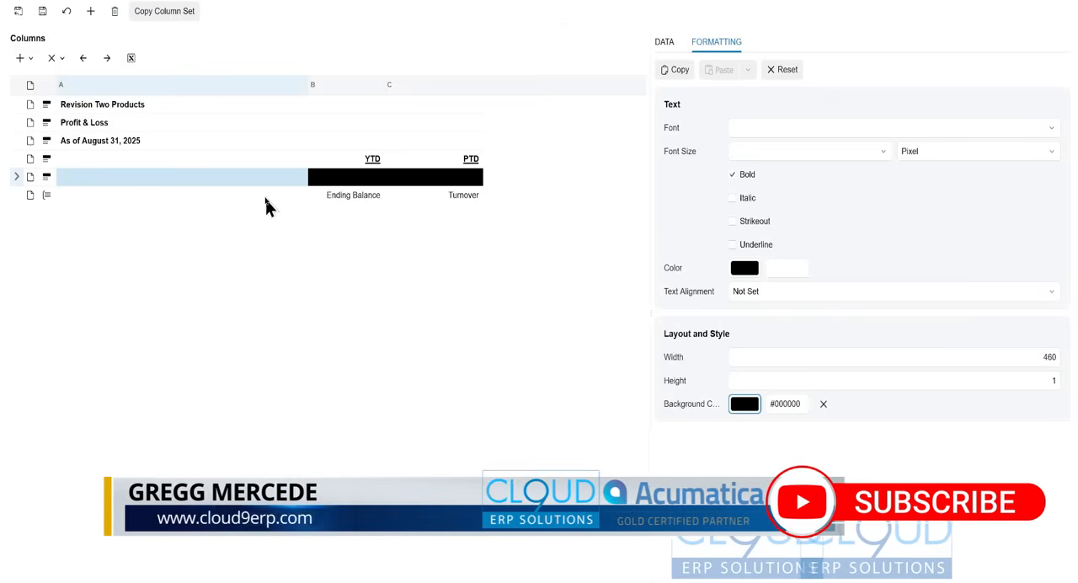
pyautogui.click(350, 167)
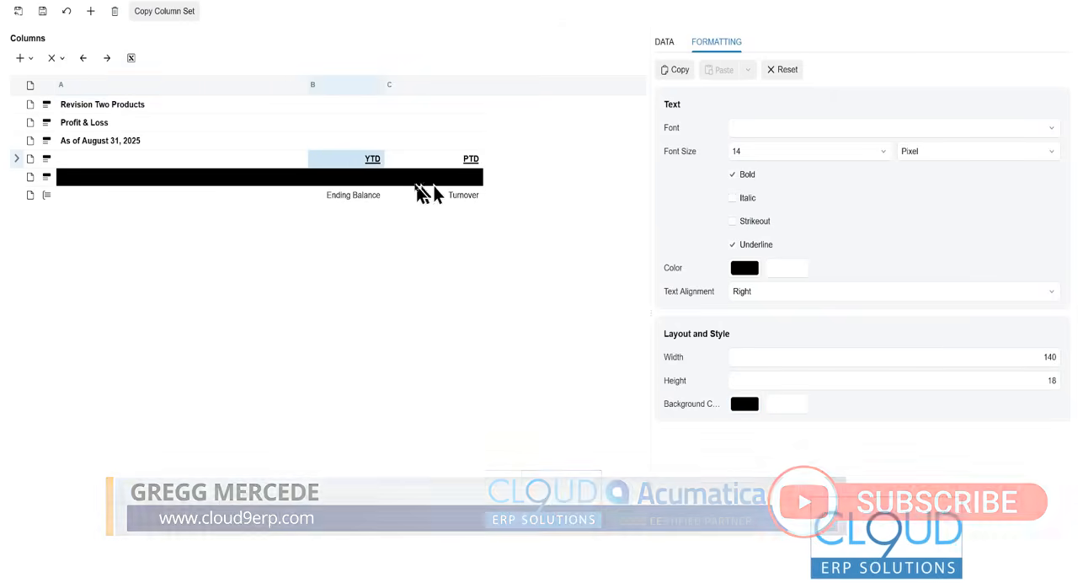
# - Leave the current column set and open the DPL12 column set from the Profit and Loss Rolling 12 Month report definition
pyautogui.click(171, 181)
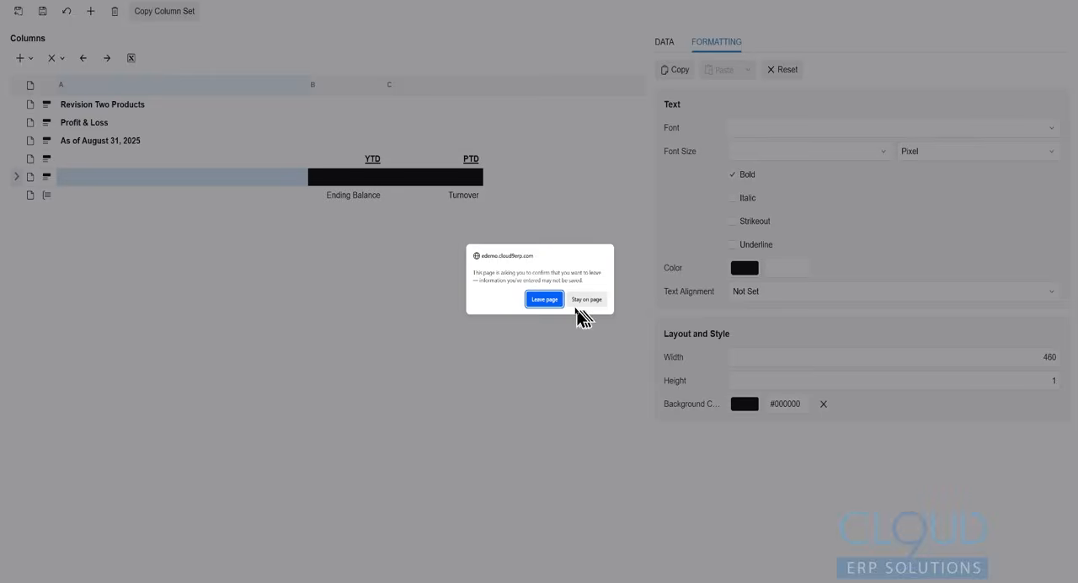
pyautogui.click(585, 300)
pyautogui.click(541, 123)
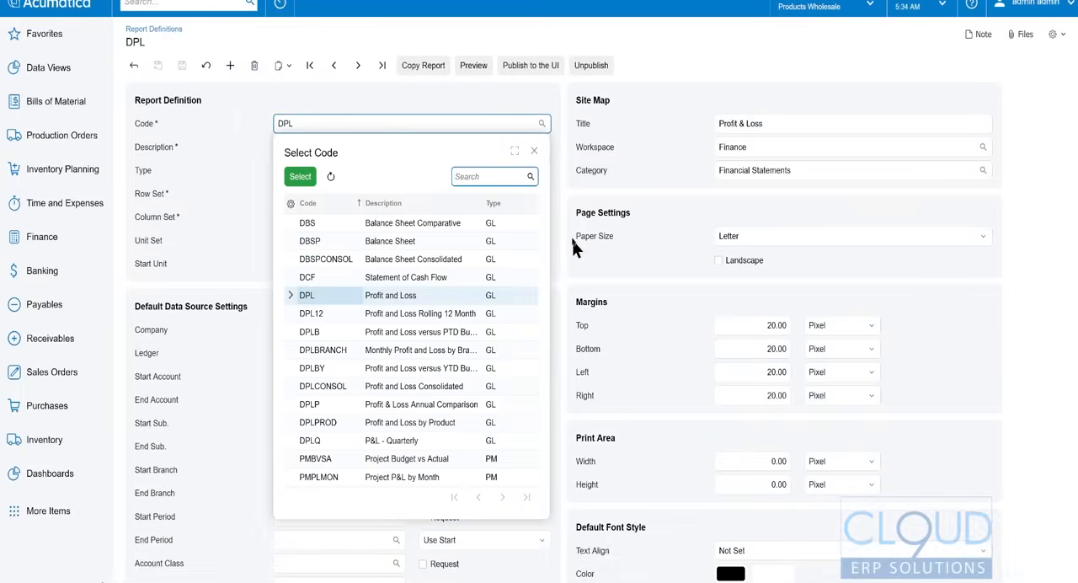
pyautogui.doubleClick(426, 314)
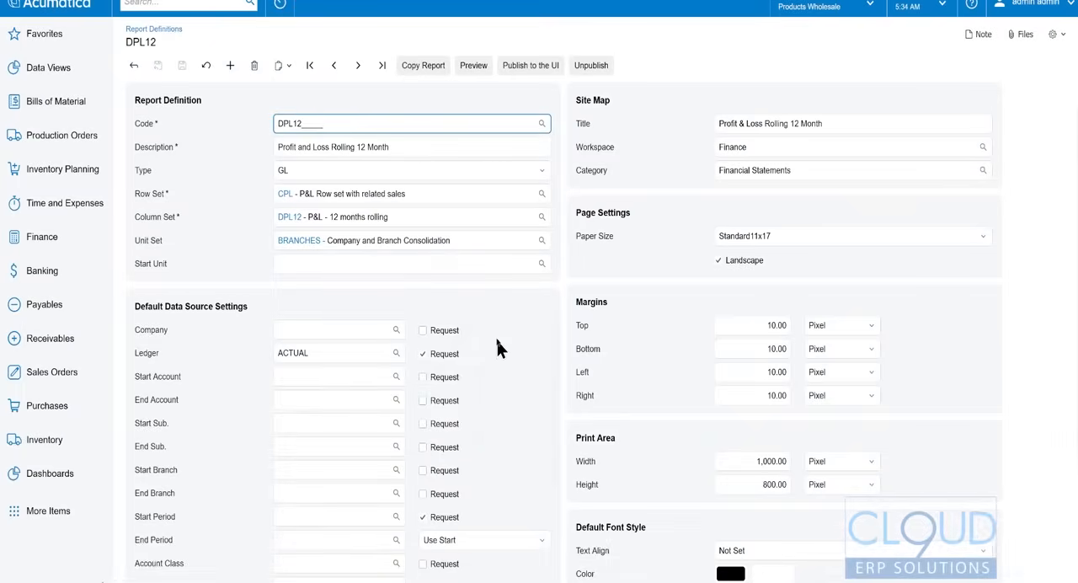
pyautogui.click(289, 217)
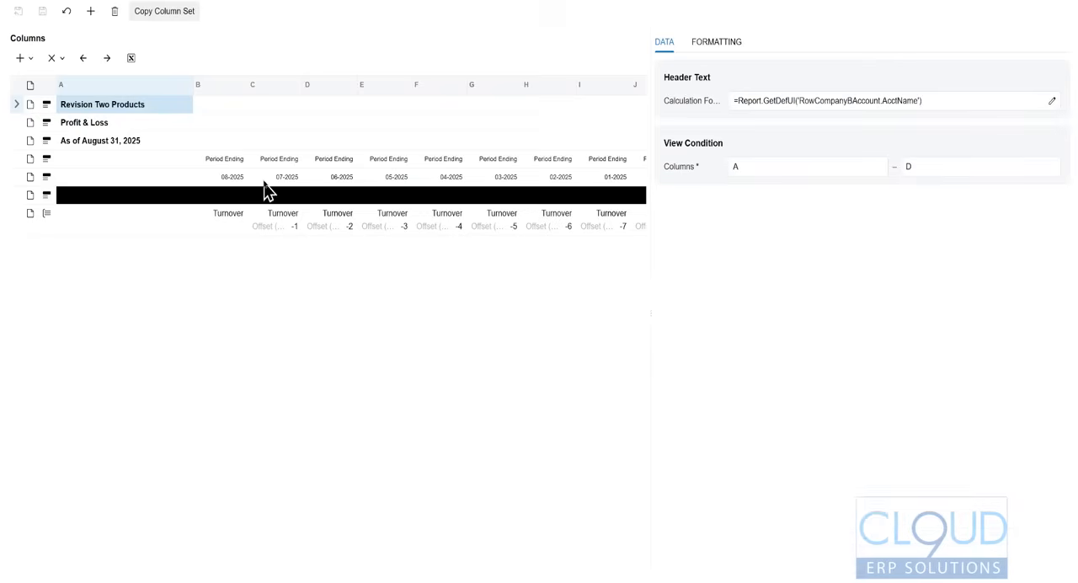
# - Examine the column B period header, the data source offsets of Turnover columns C, D, F, H and I, and column F's formatting
pyautogui.click(233, 179)
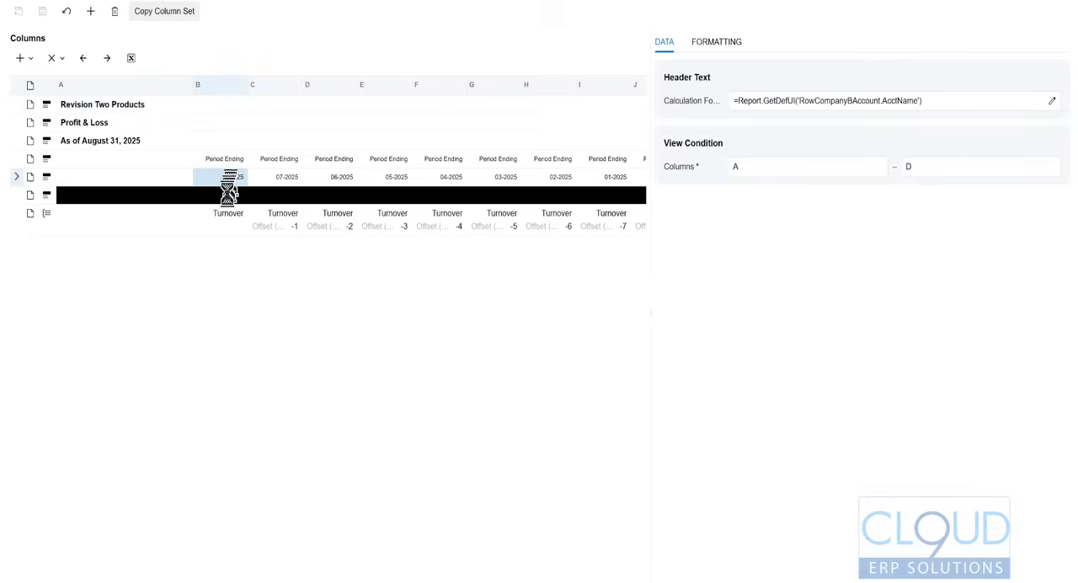
pyautogui.click(269, 229)
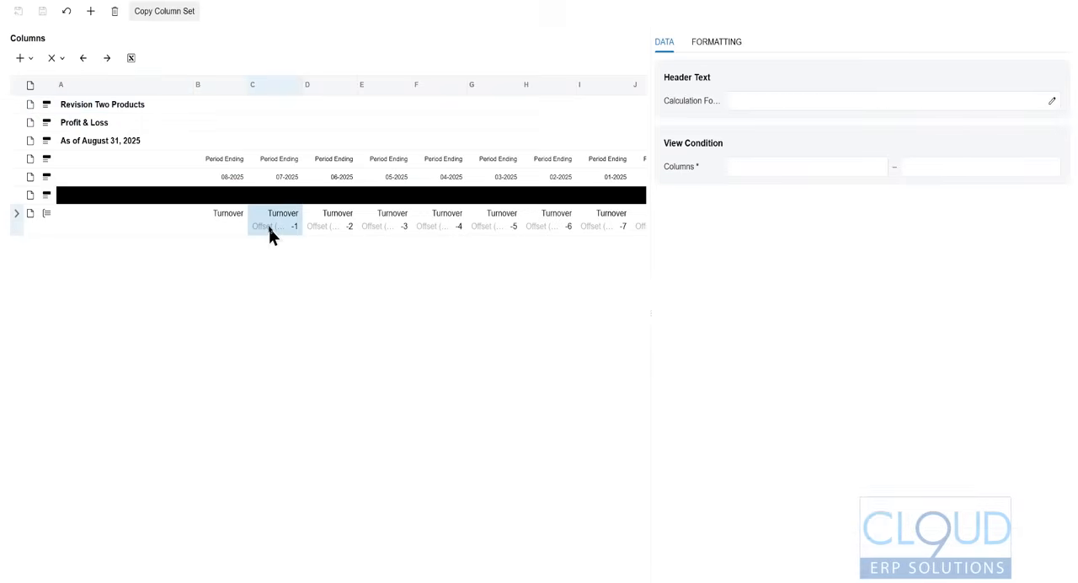
pyautogui.click(344, 225)
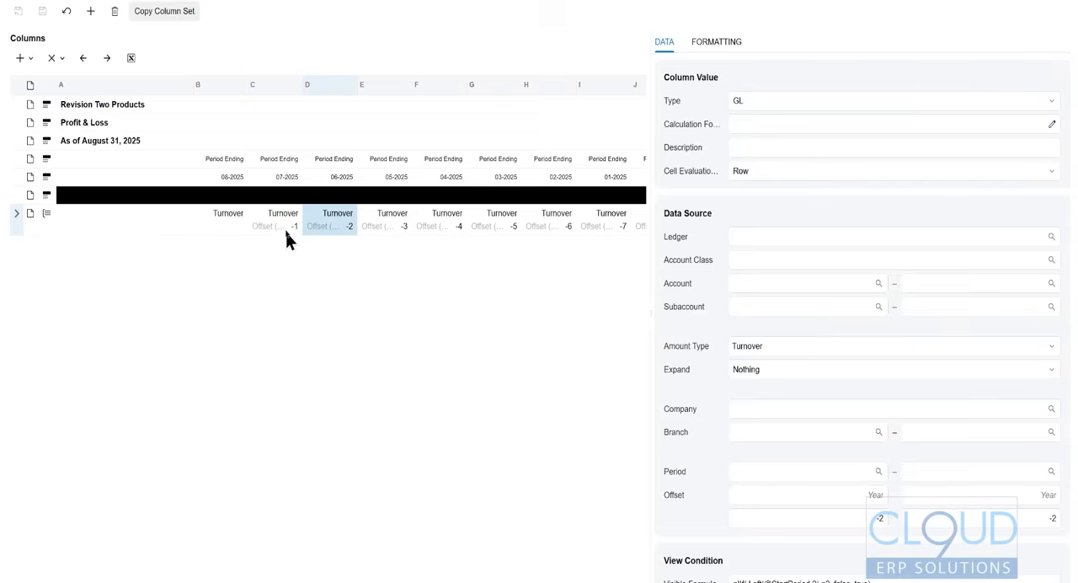
pyautogui.click(621, 225)
pyautogui.click(559, 222)
pyautogui.click(610, 236)
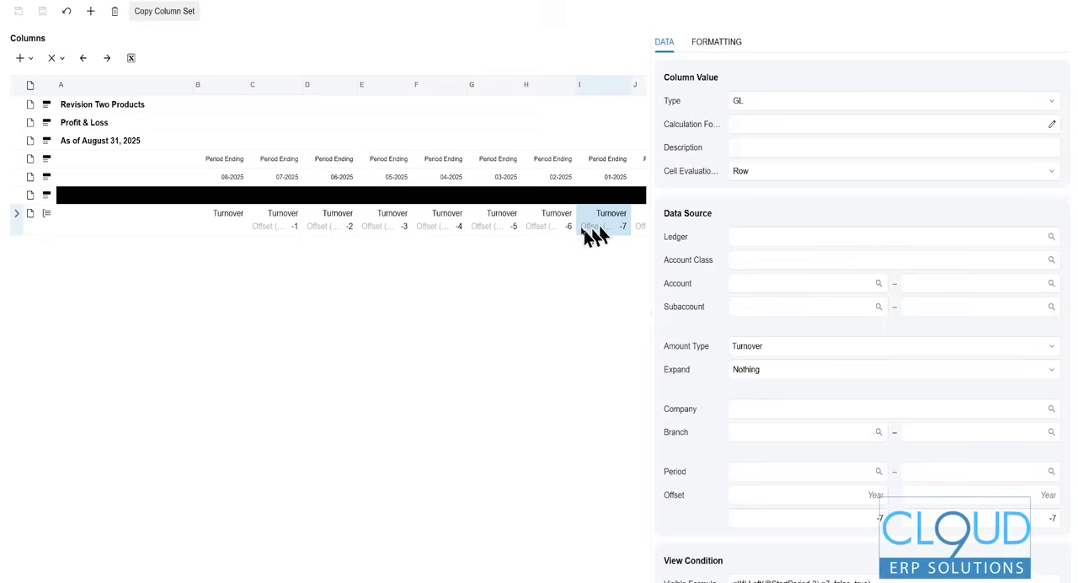
pyautogui.click(549, 226)
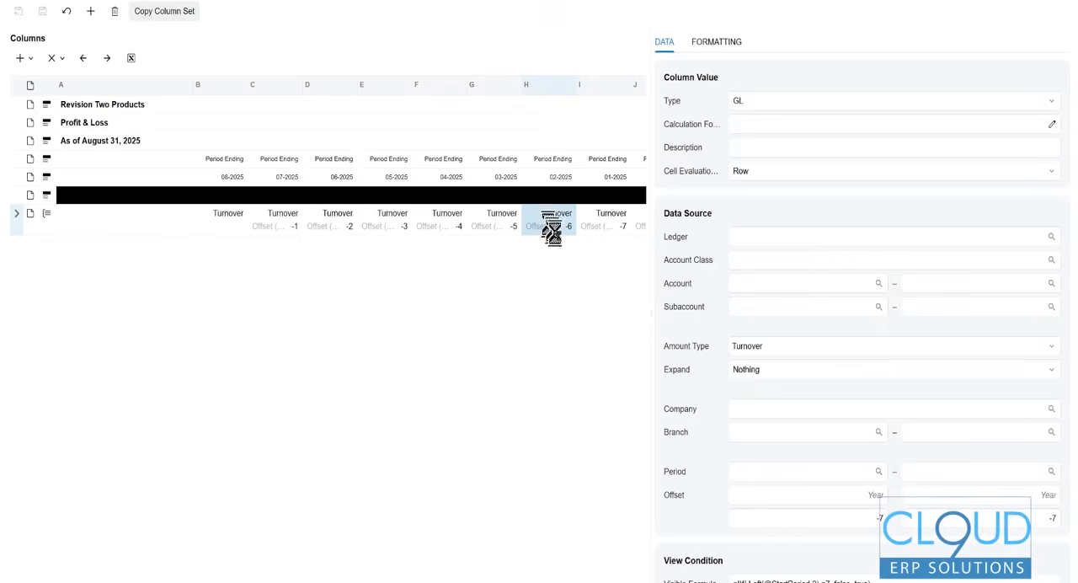
pyautogui.click(454, 227)
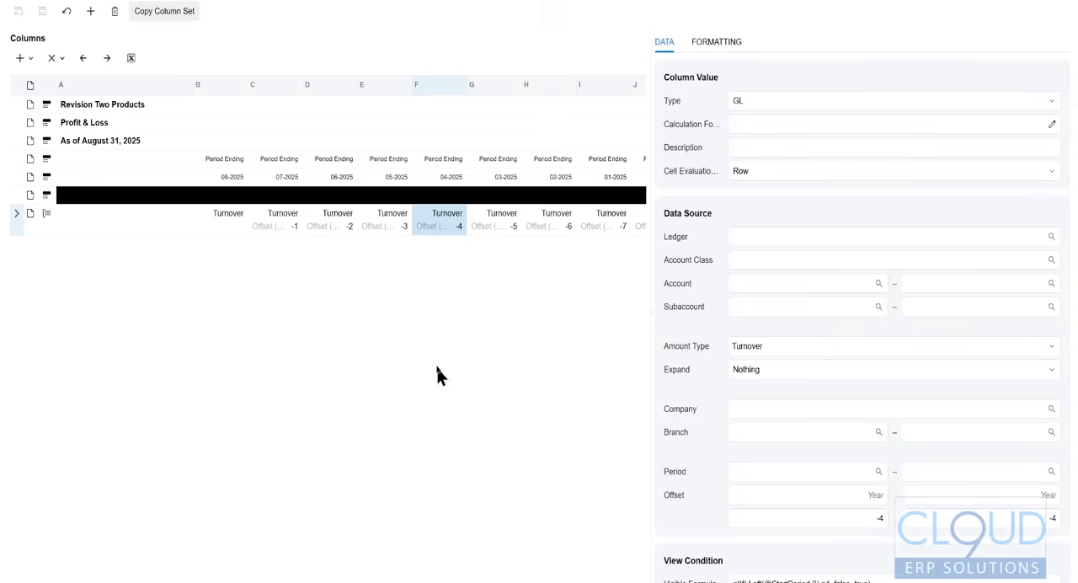
pyautogui.click(715, 44)
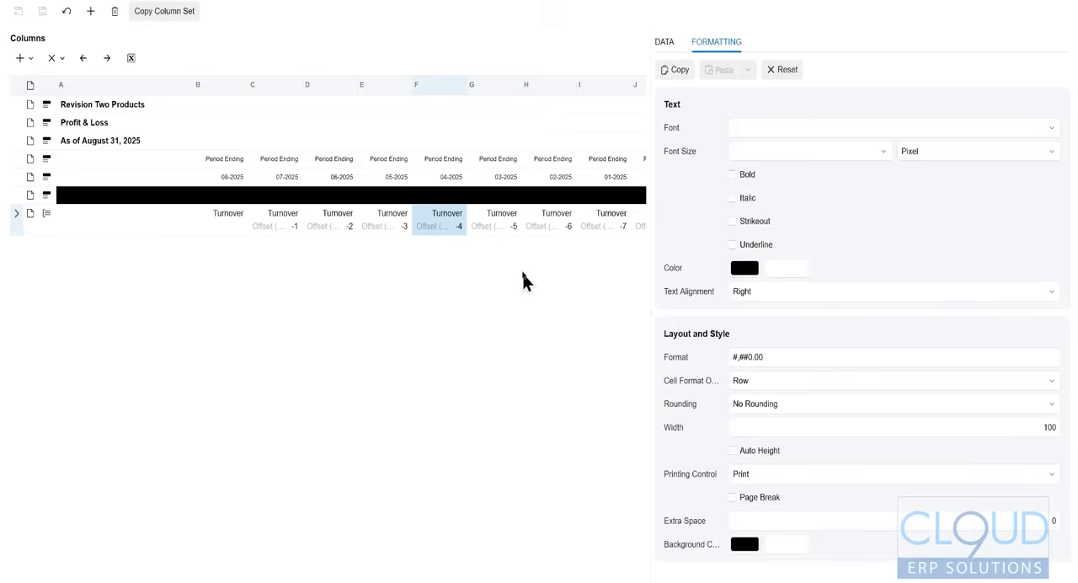